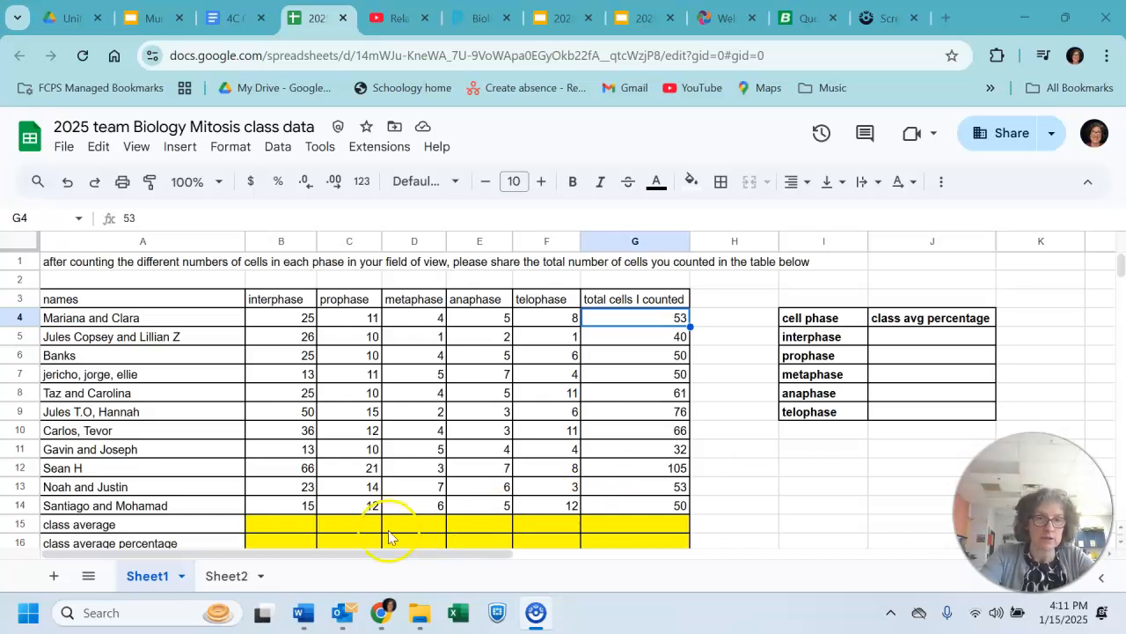
Calculate the class average for interphase in B15 with the AVERAGE function over B4:B14
click(288, 527)
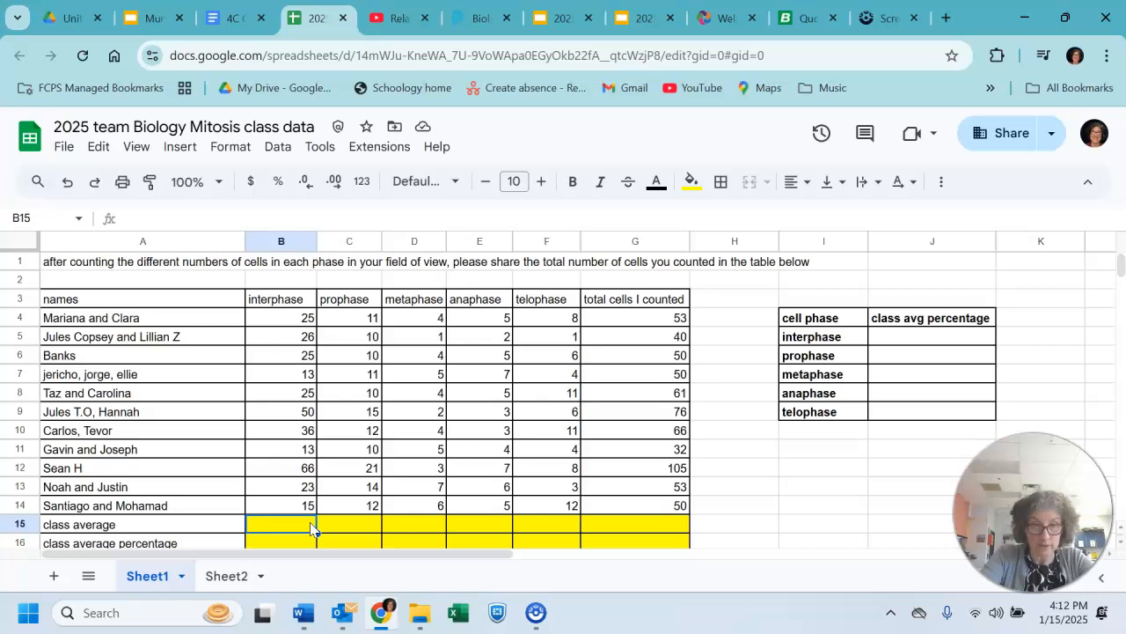
text(=)
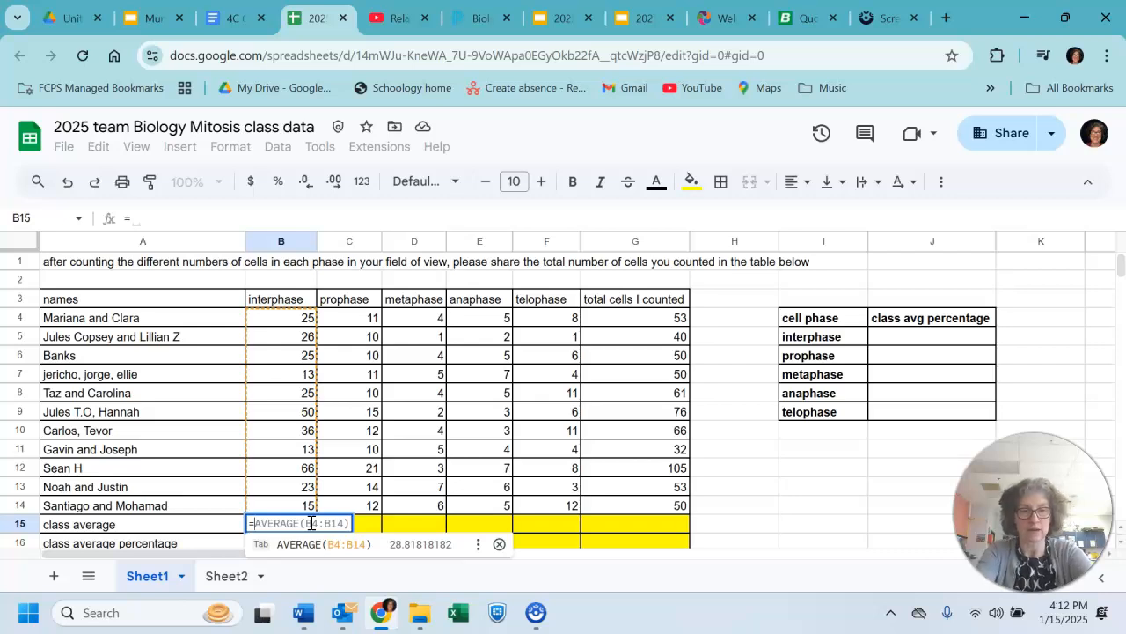
text(av)
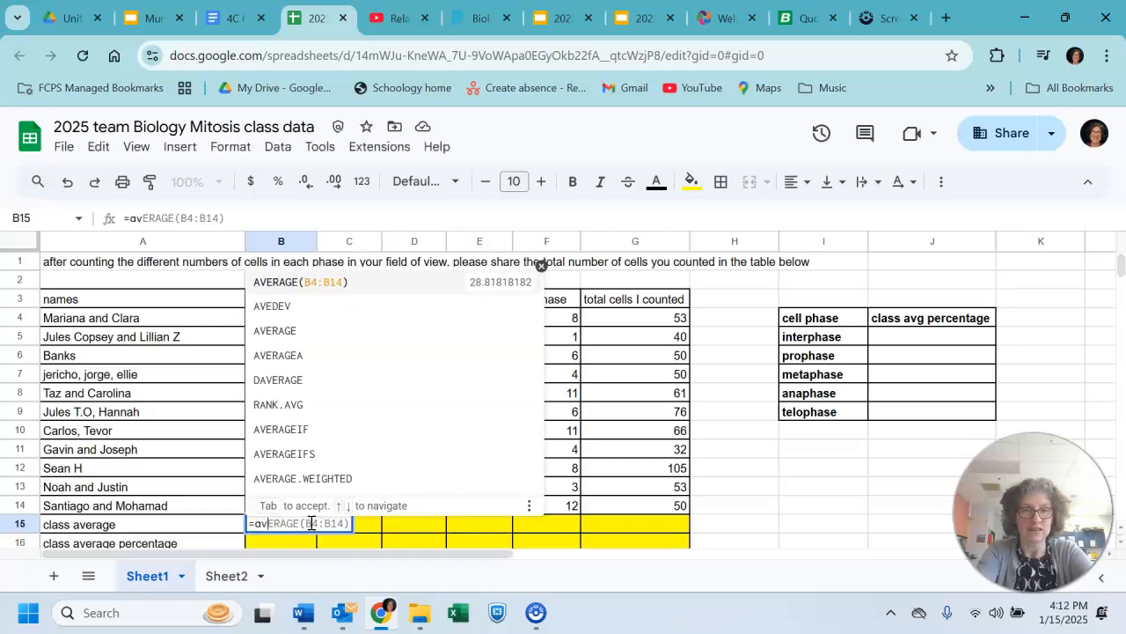
text(er)
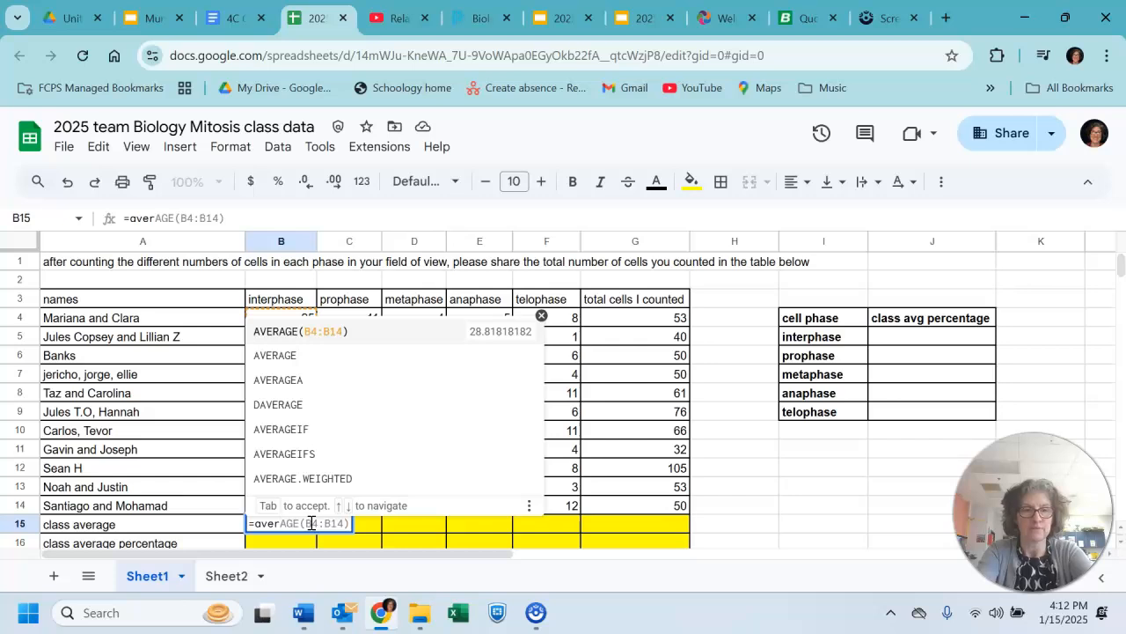
click(307, 359)
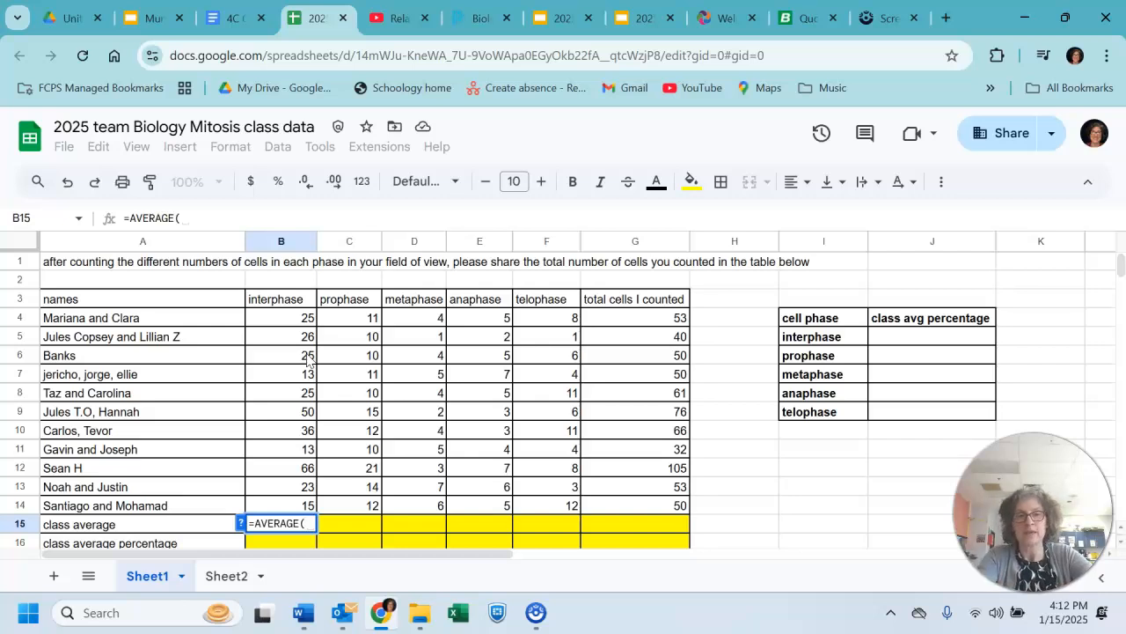
click(282, 326)
drag(282, 325, 286, 502)
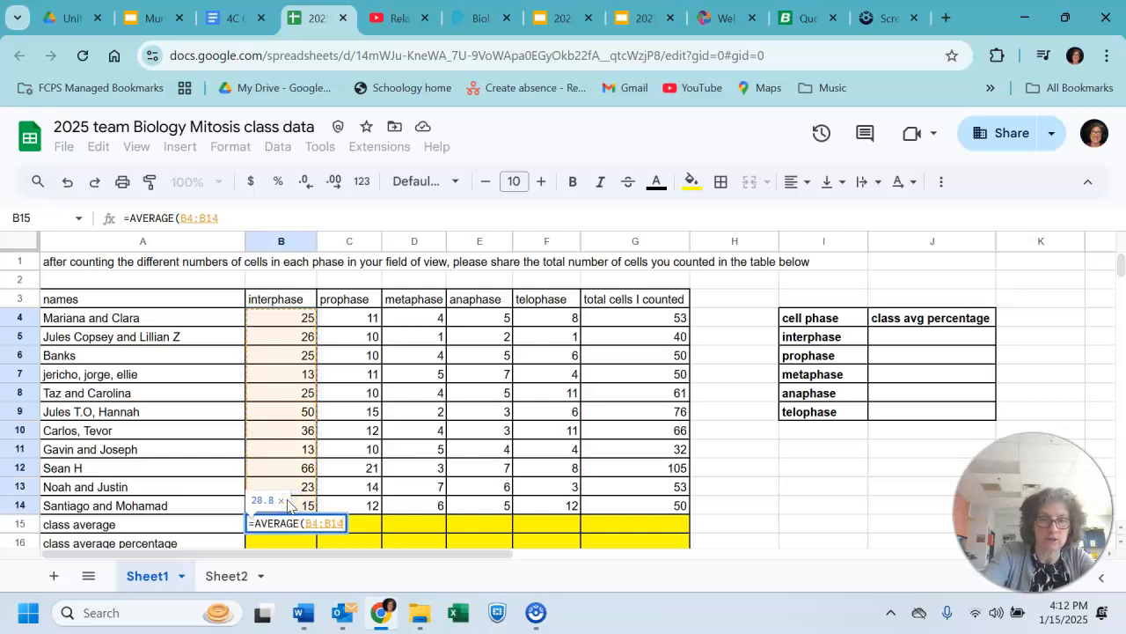
key(Return)
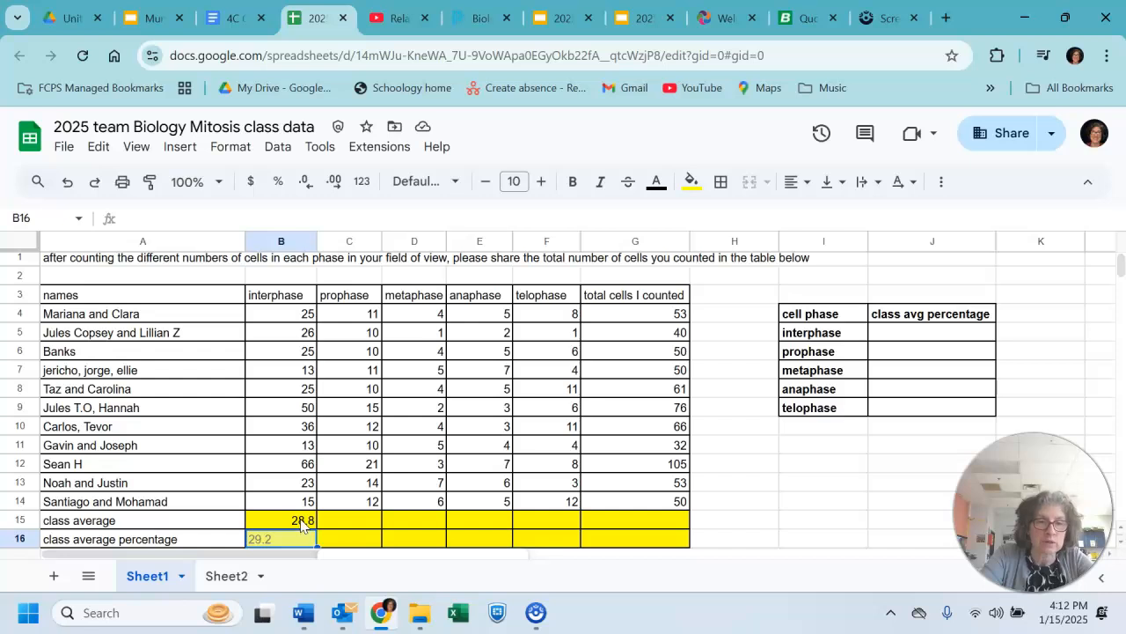
Show the interphase class average in B15 with no decimal places and fill its formula across to G15
click(302, 523)
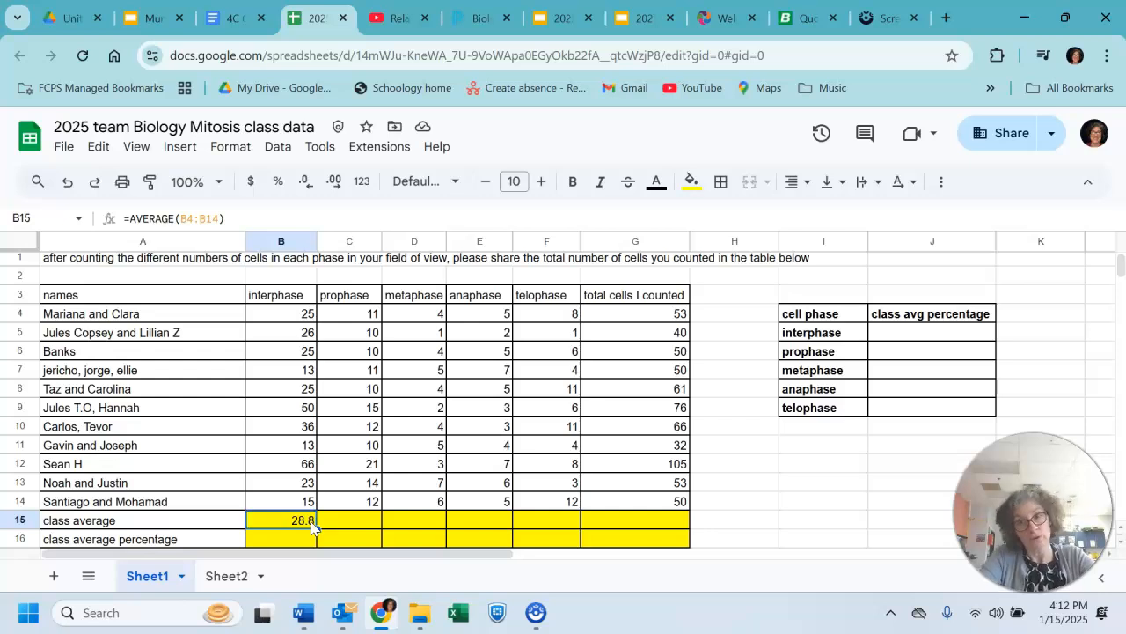
click(305, 186)
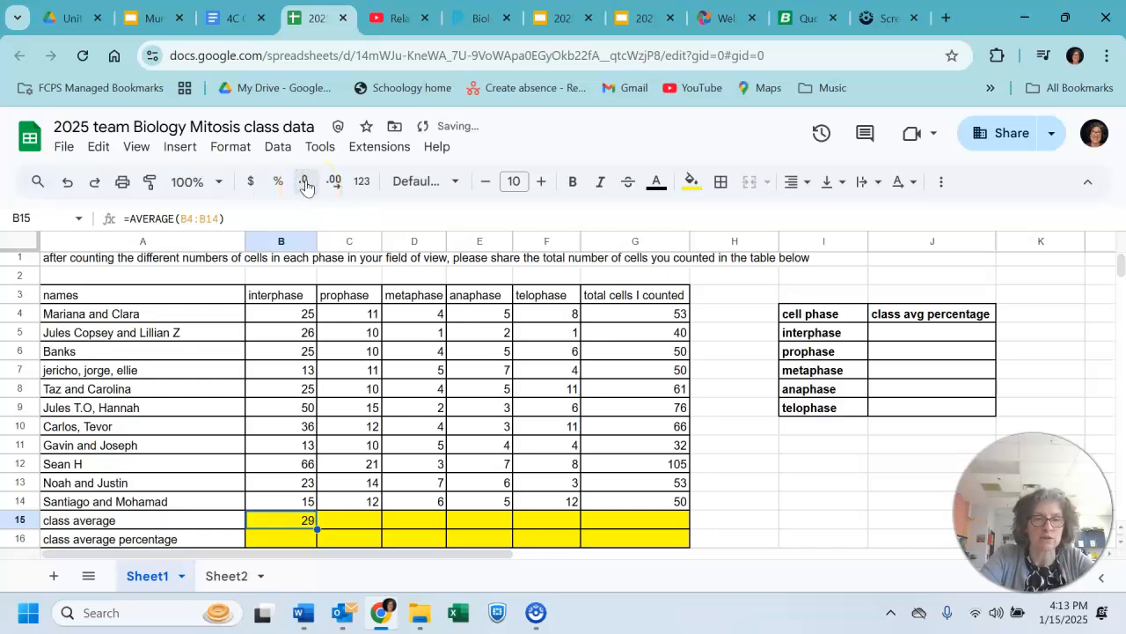
click(332, 182)
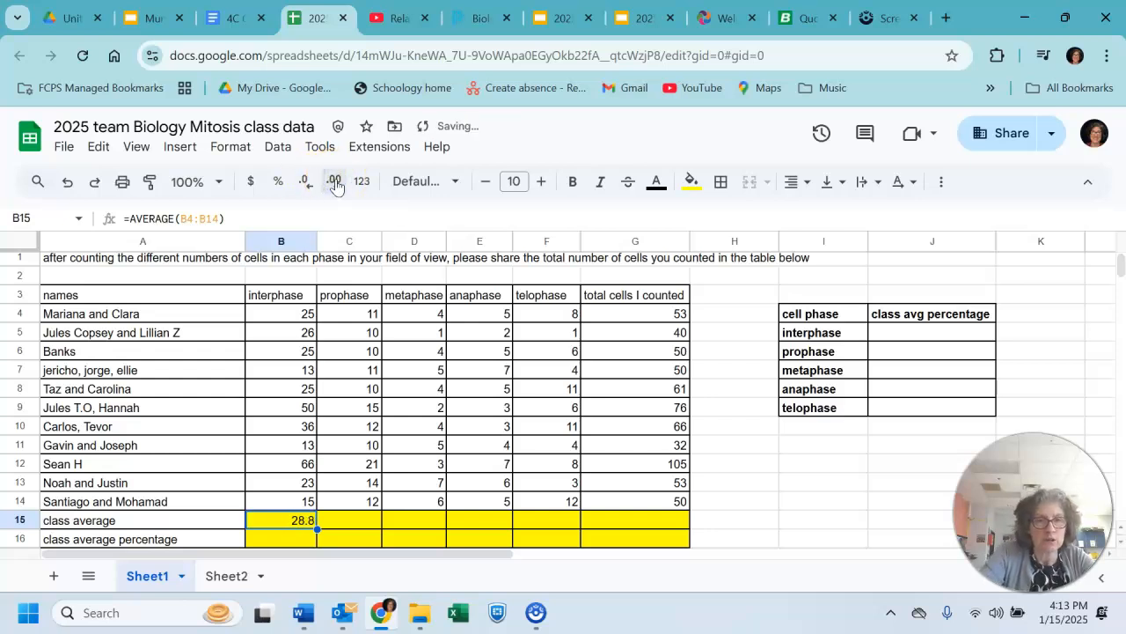
click(306, 186)
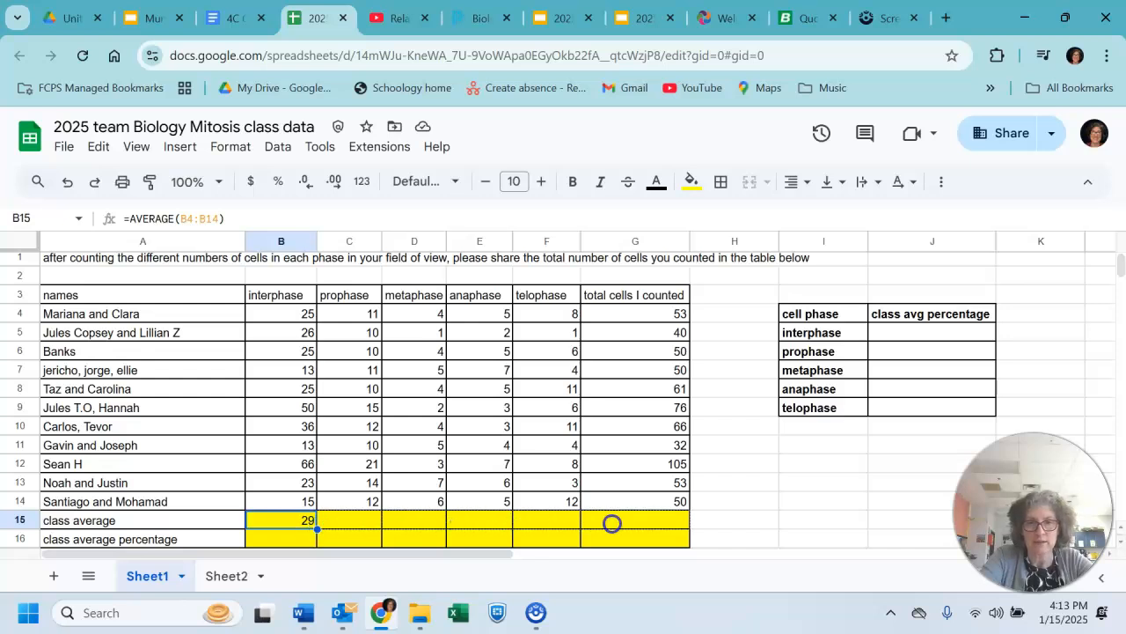
drag(647, 523, 648, 523)
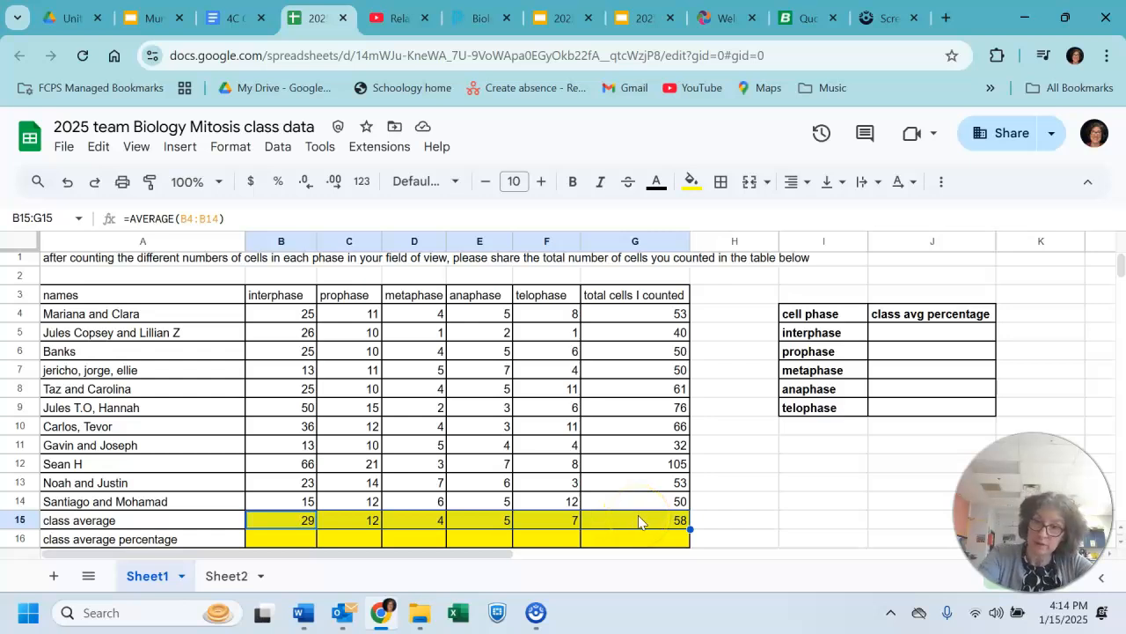
Calculate the interphase class average percentage in B16 with the formula =(B15/58)*100
click(270, 540)
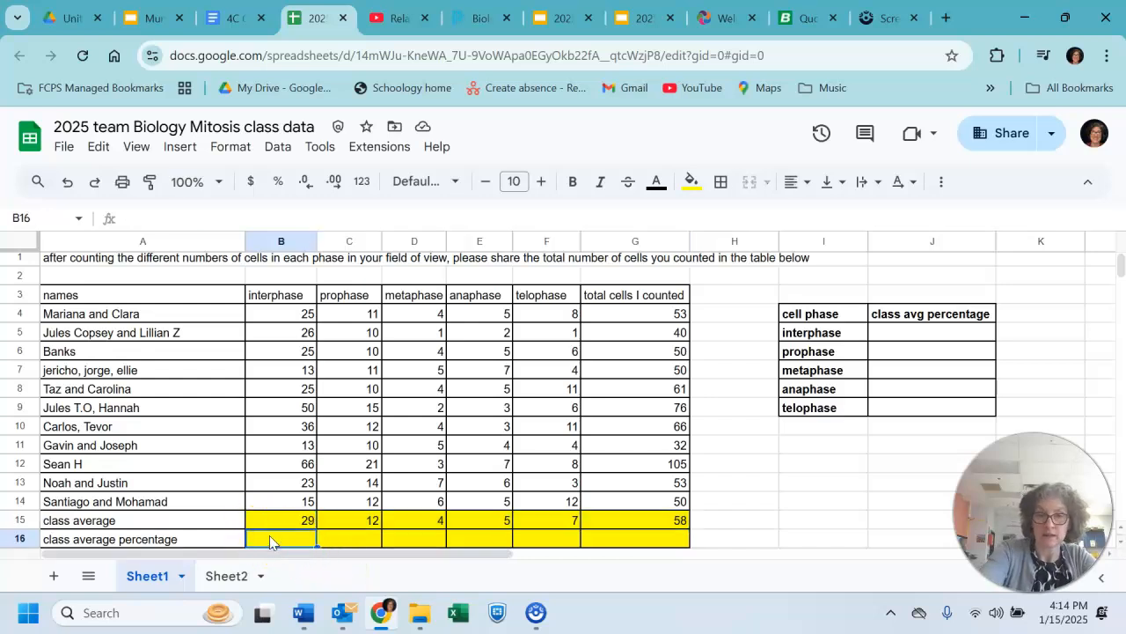
text(=()
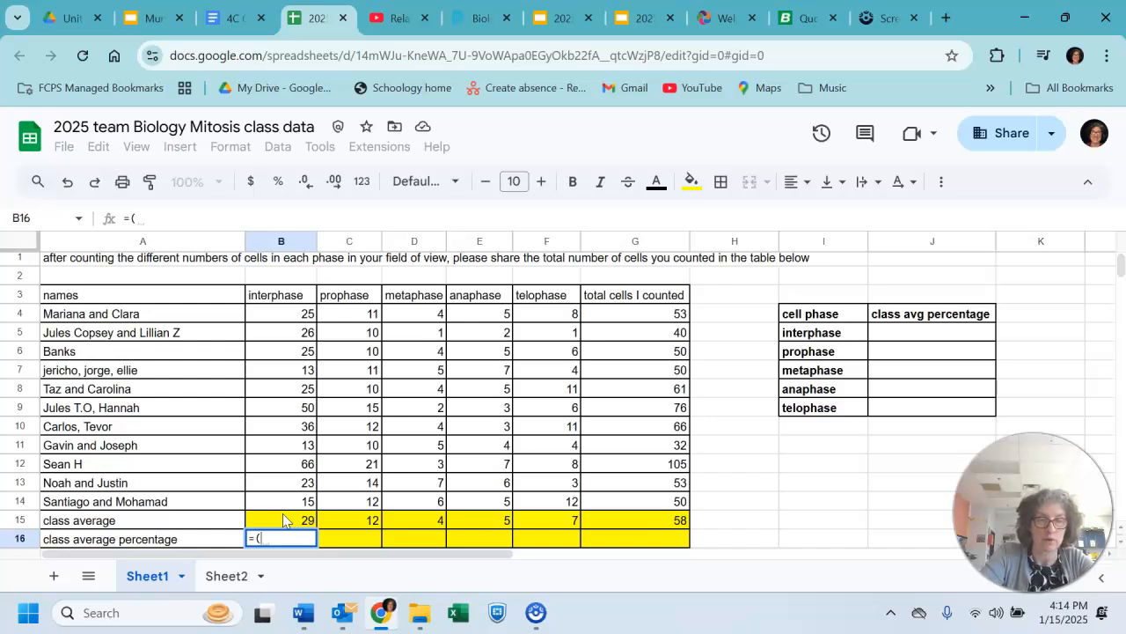
click(283, 520)
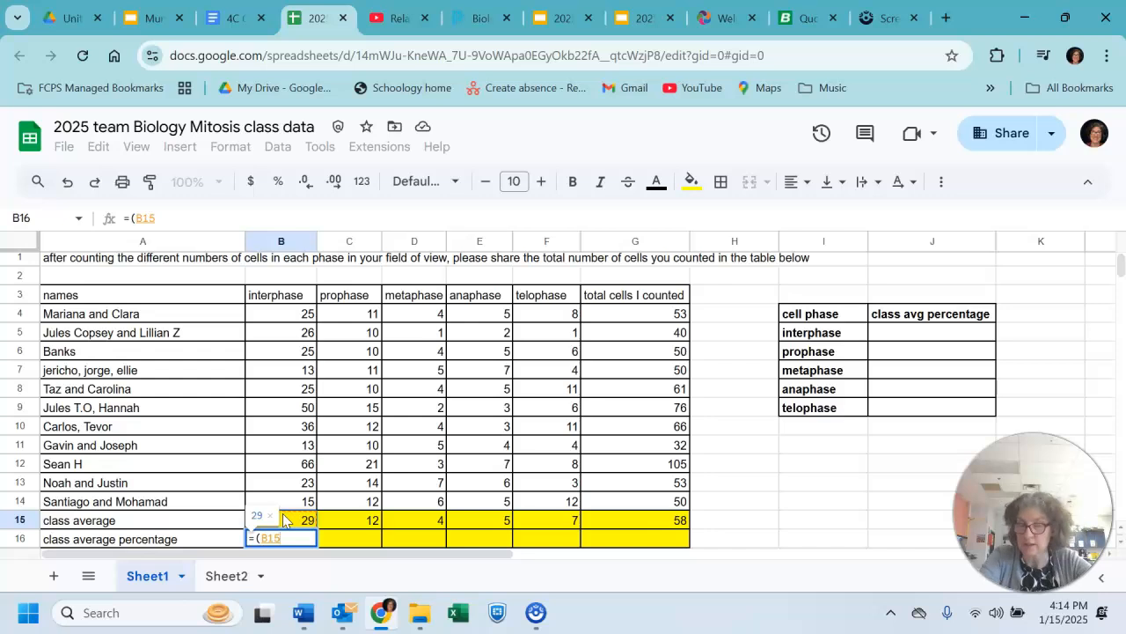
text(/)
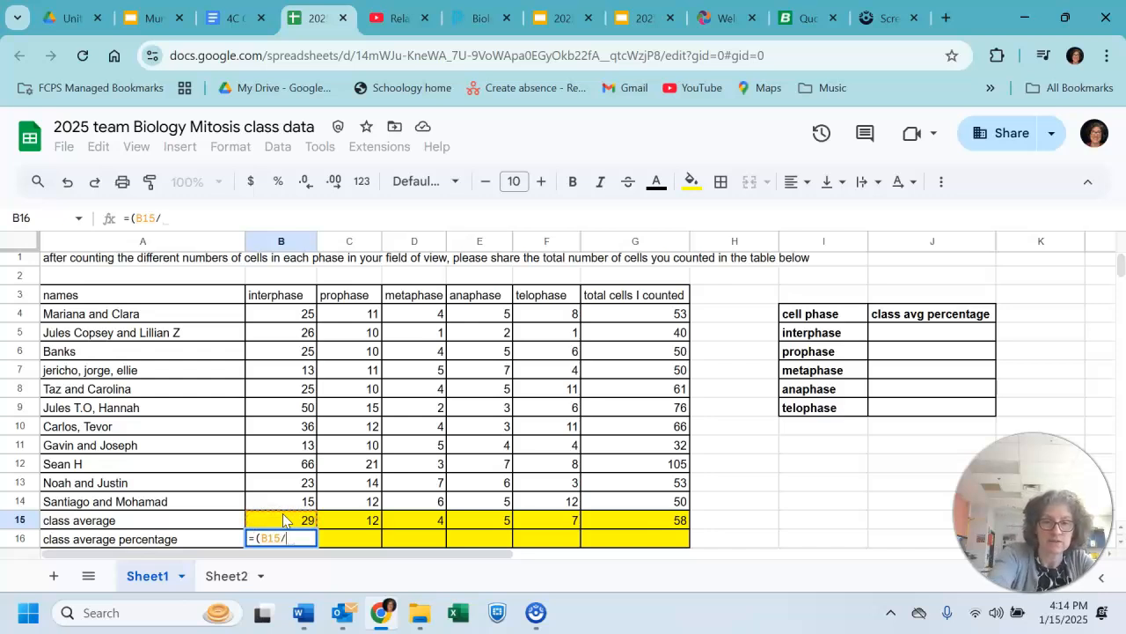
text(58)
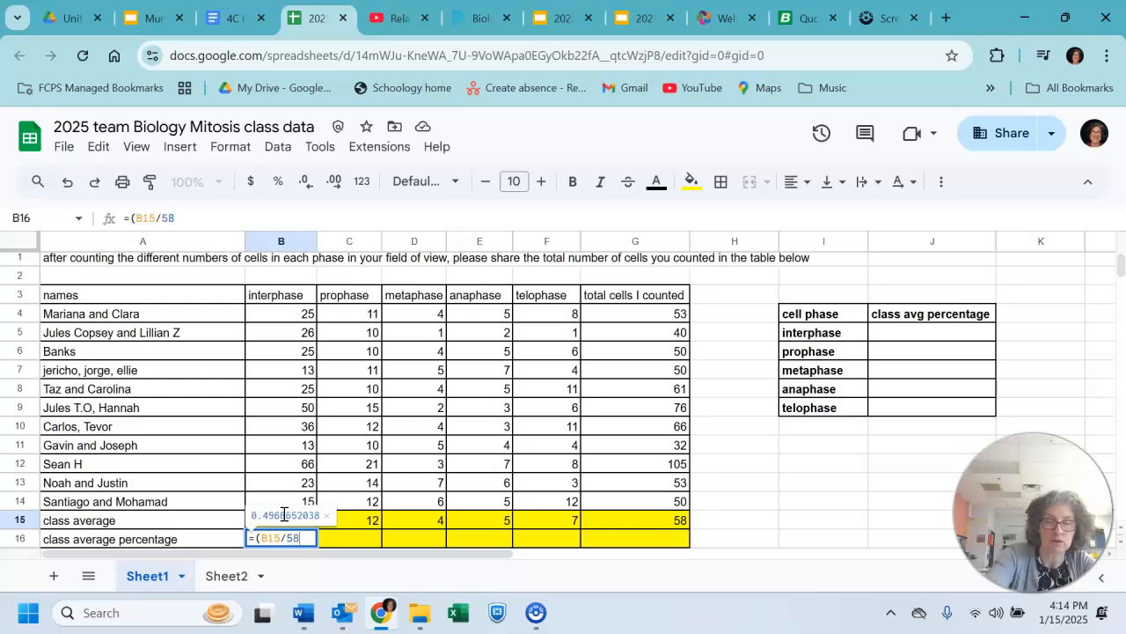
text())
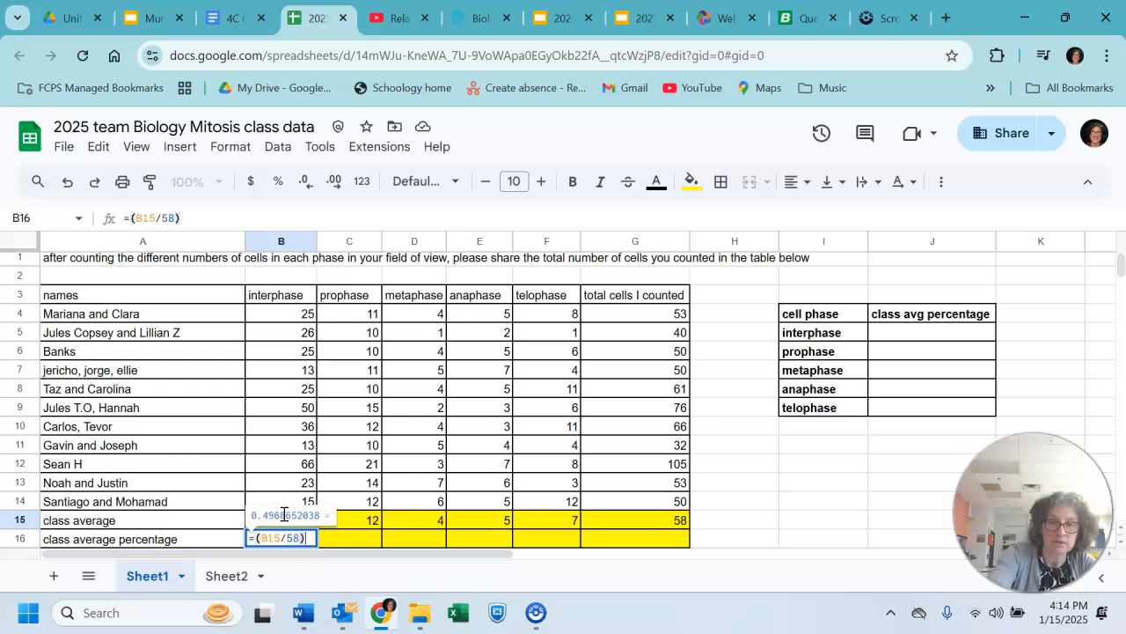
text(*)
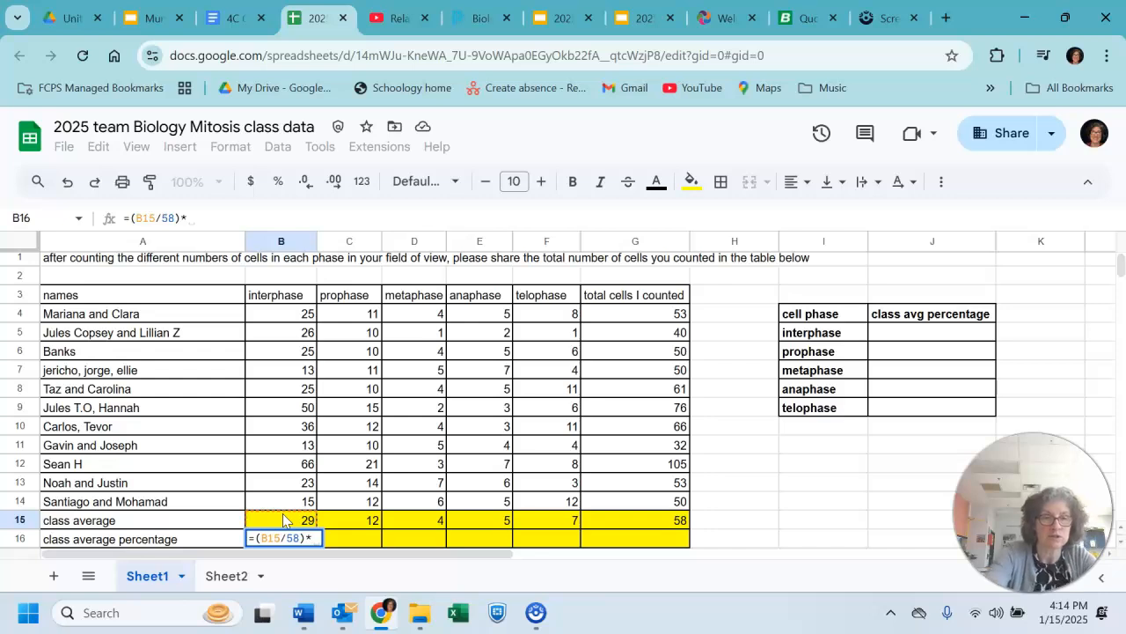
text(100)
key(Return)
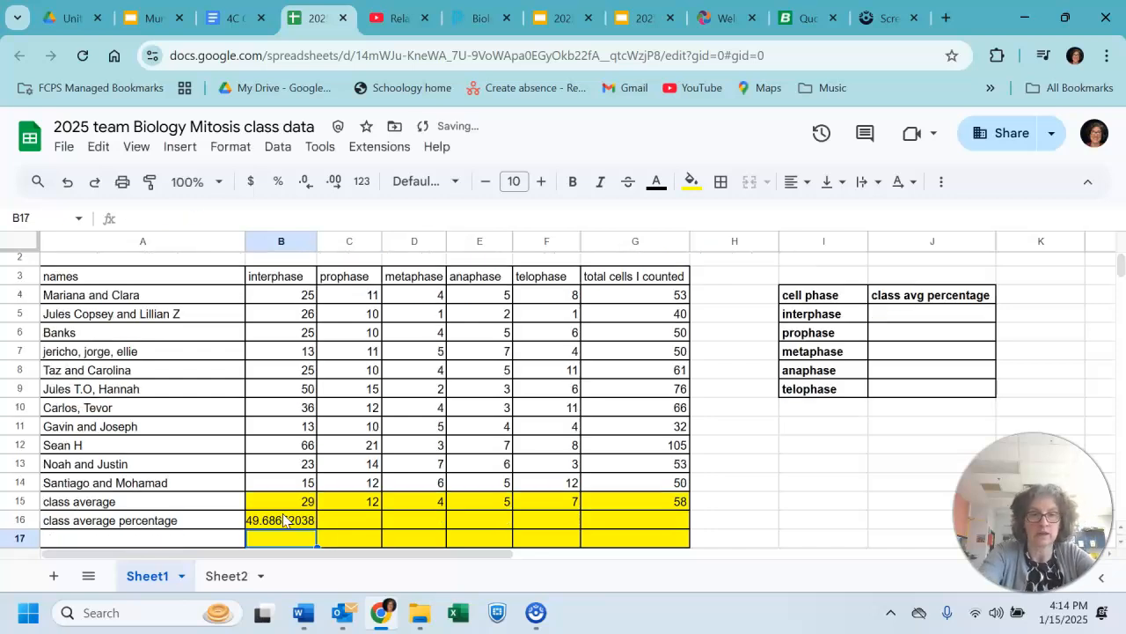
Show the percentage in B16 with no decimal places and fill its formula across to G16
click(284, 519)
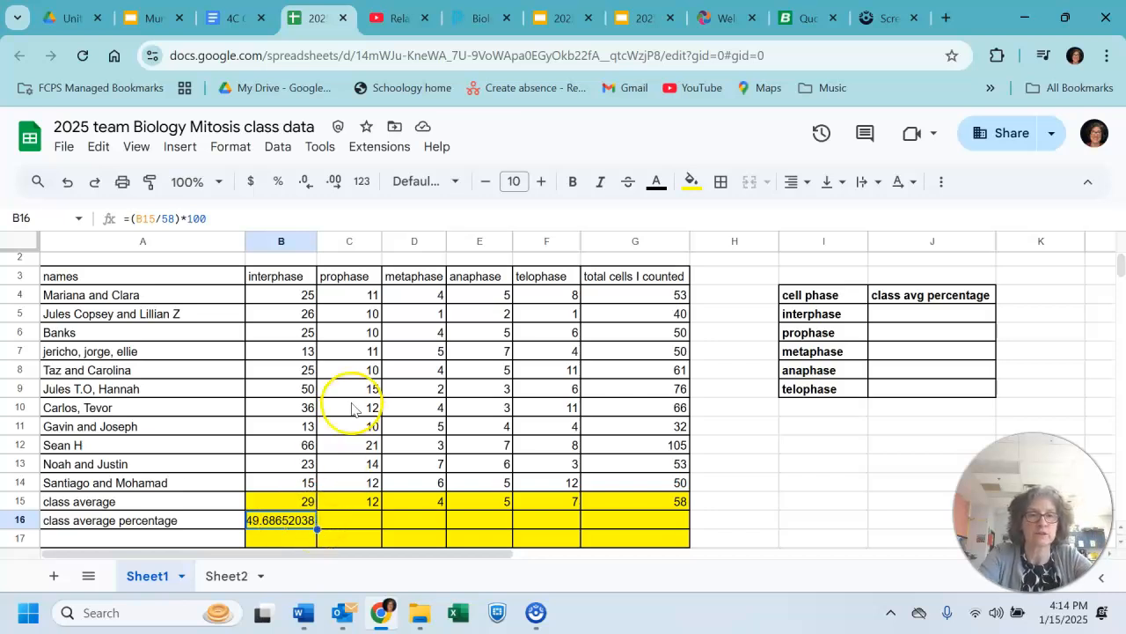
click(305, 182)
click(305, 182)
click(305, 182)
click(306, 182)
click(305, 182)
click(305, 182)
click(306, 183)
click(305, 182)
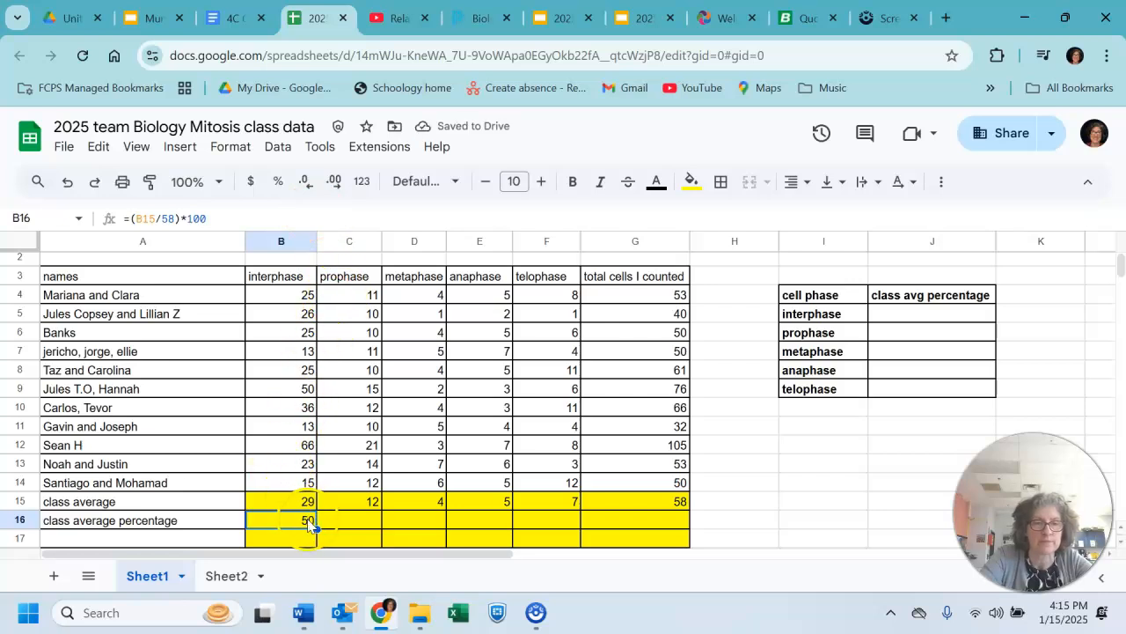
drag(318, 530, 649, 525)
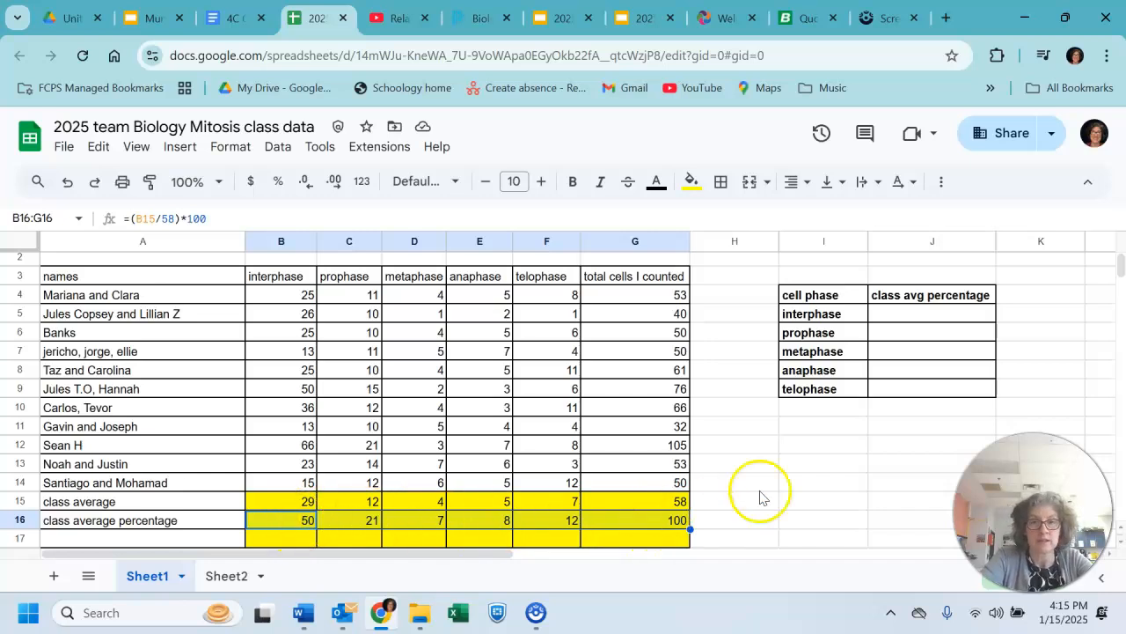
Fill in the class avg percentage column in J5:J9 with 50, 21, 7, 8 and 12 for interphase through telophase
click(918, 318)
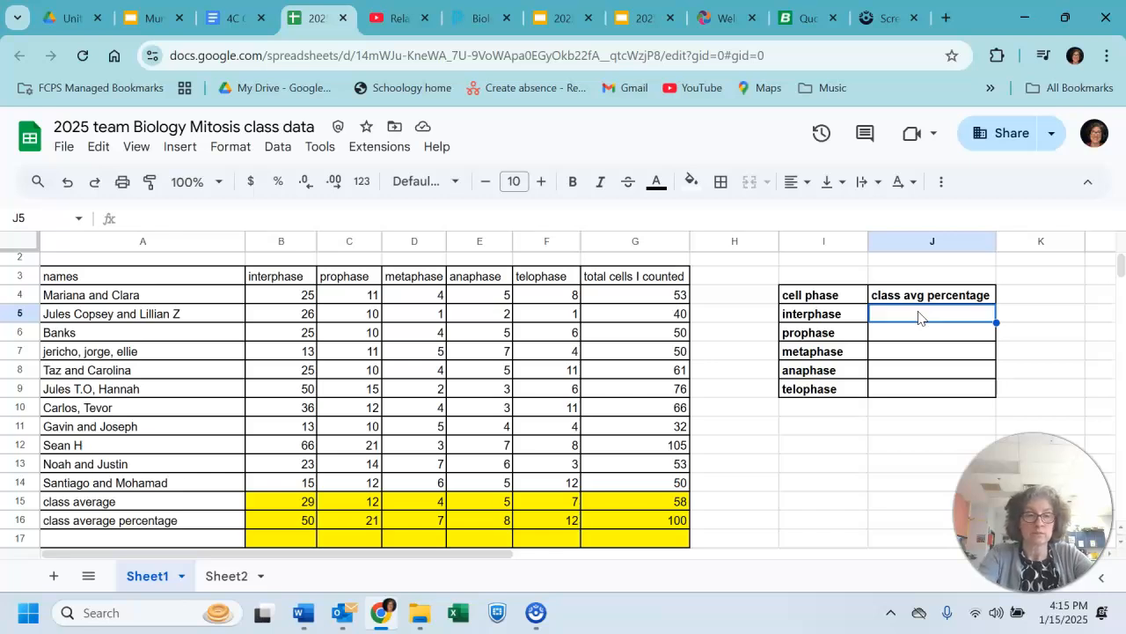
text(50)
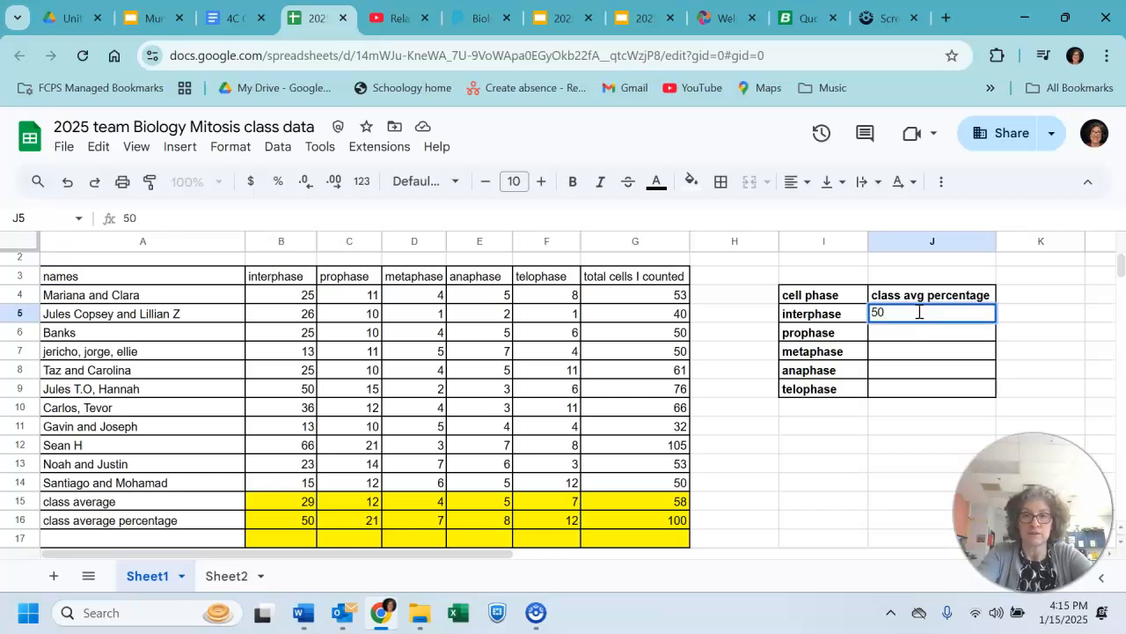
key(Return)
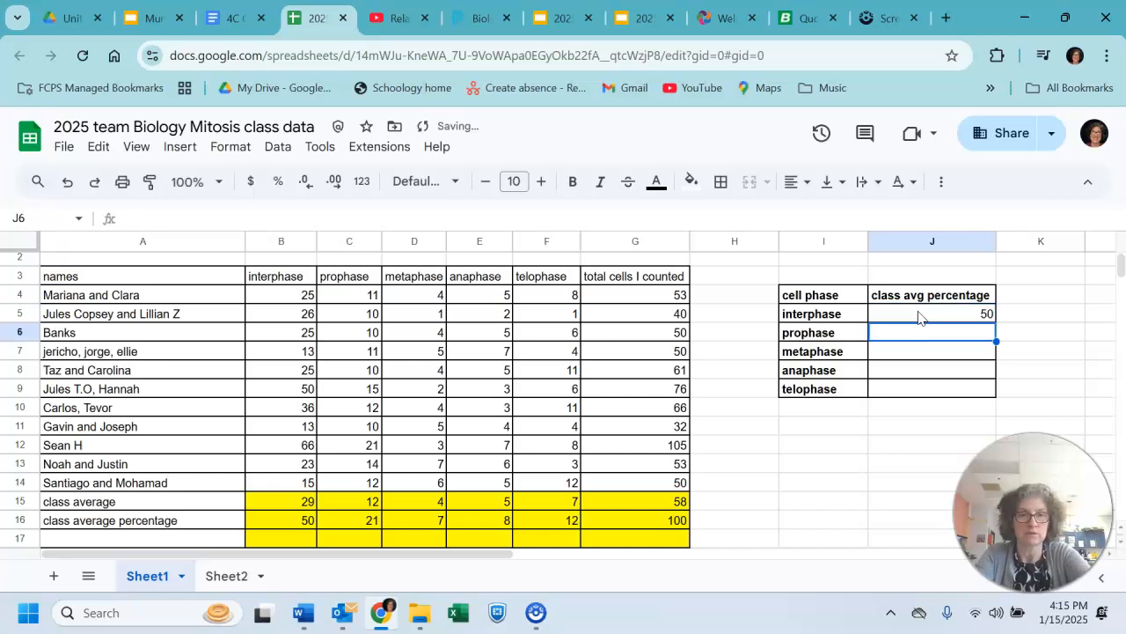
text(21)
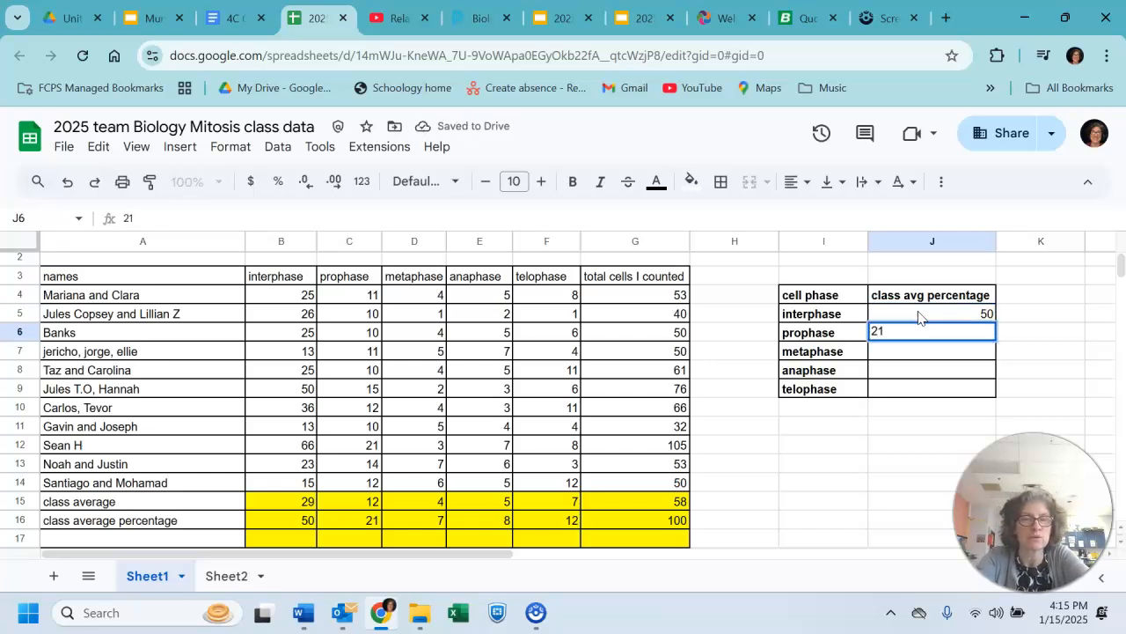
key(Return)
text(7)
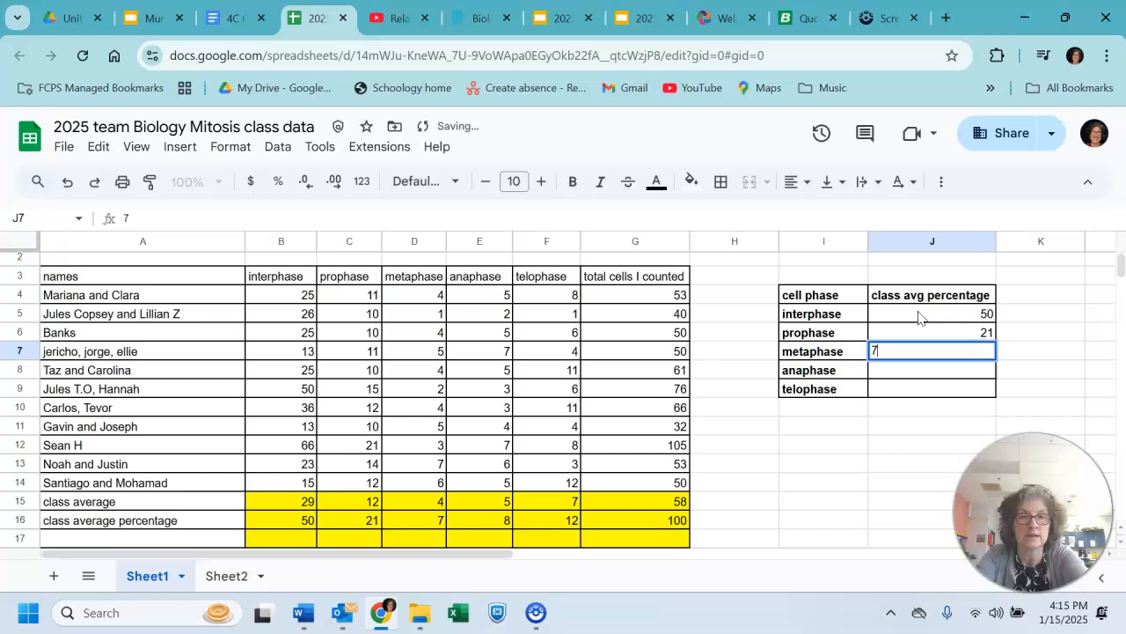
key(Return)
text(8)
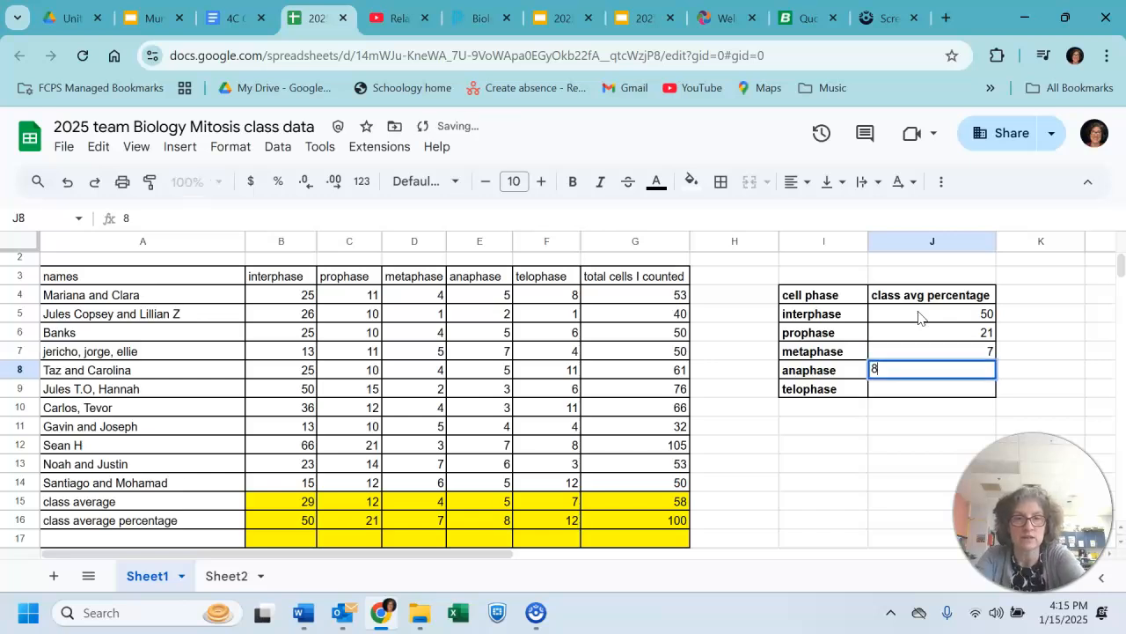
key(Return)
text(12)
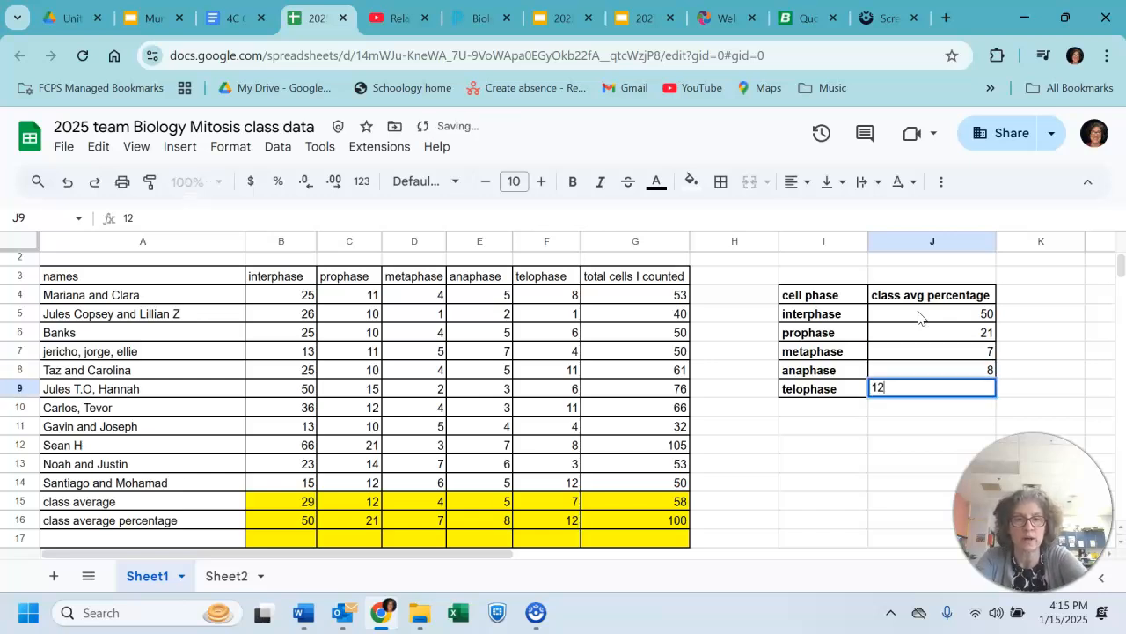
key(Return)
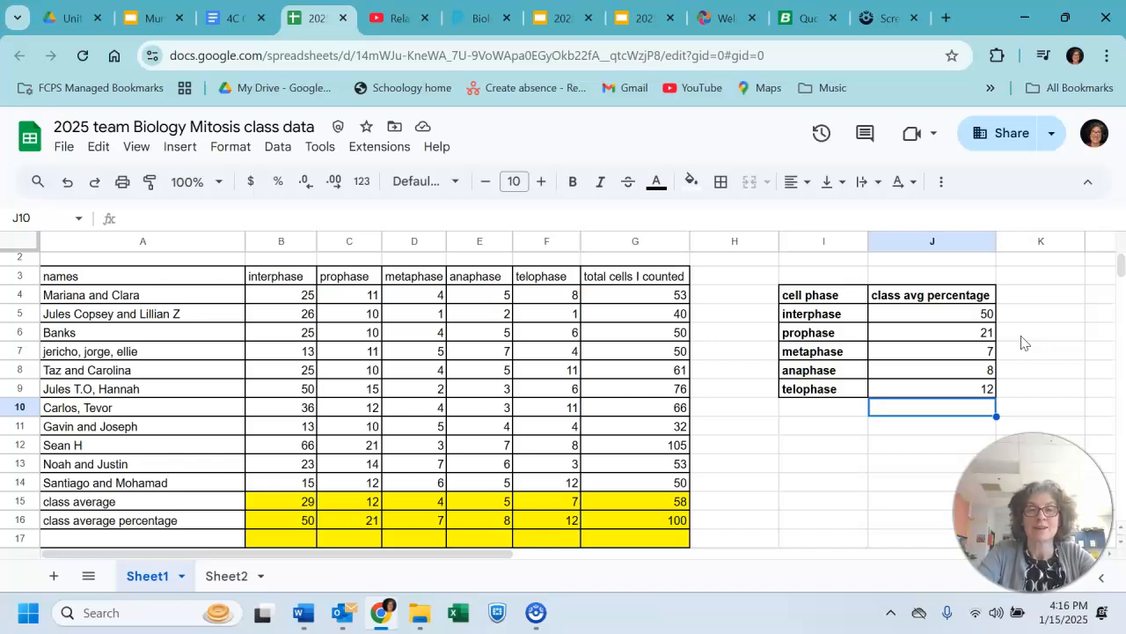
Insert a pie chart from the cell phase and class avg percentage table in I4:J9 and view the chart type options
click(827, 298)
drag(827, 299, 926, 392)
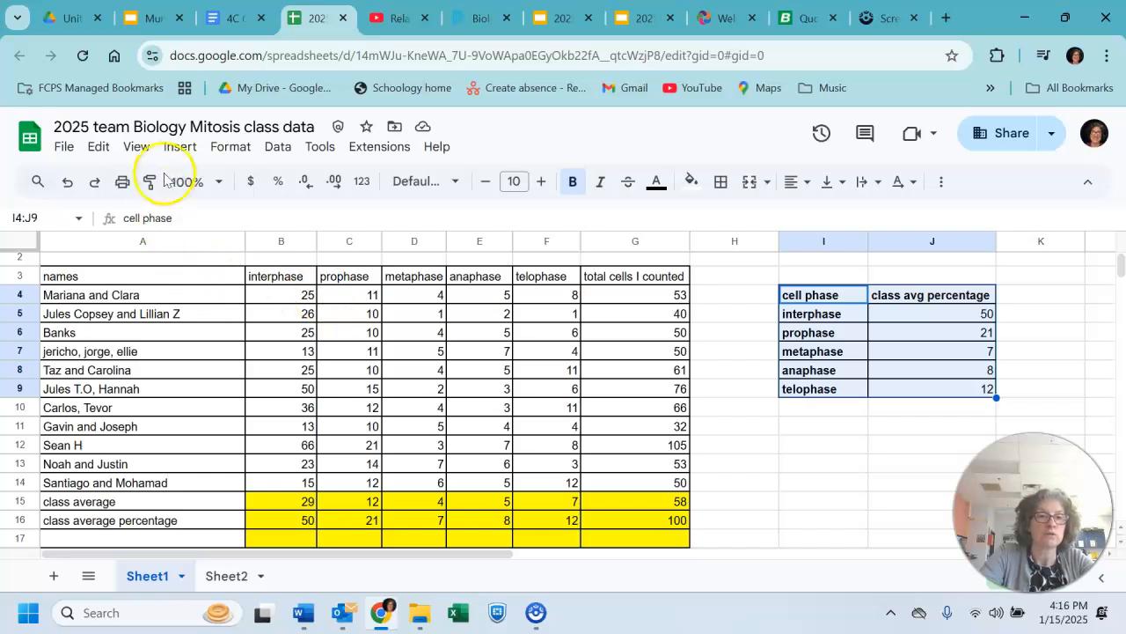
click(178, 148)
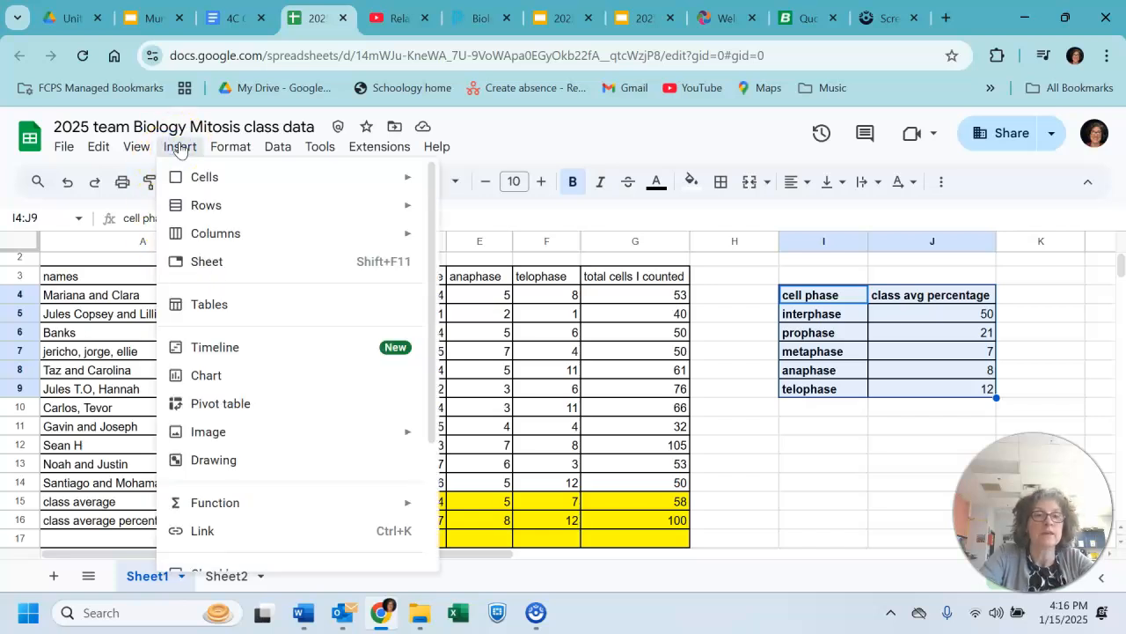
click(234, 376)
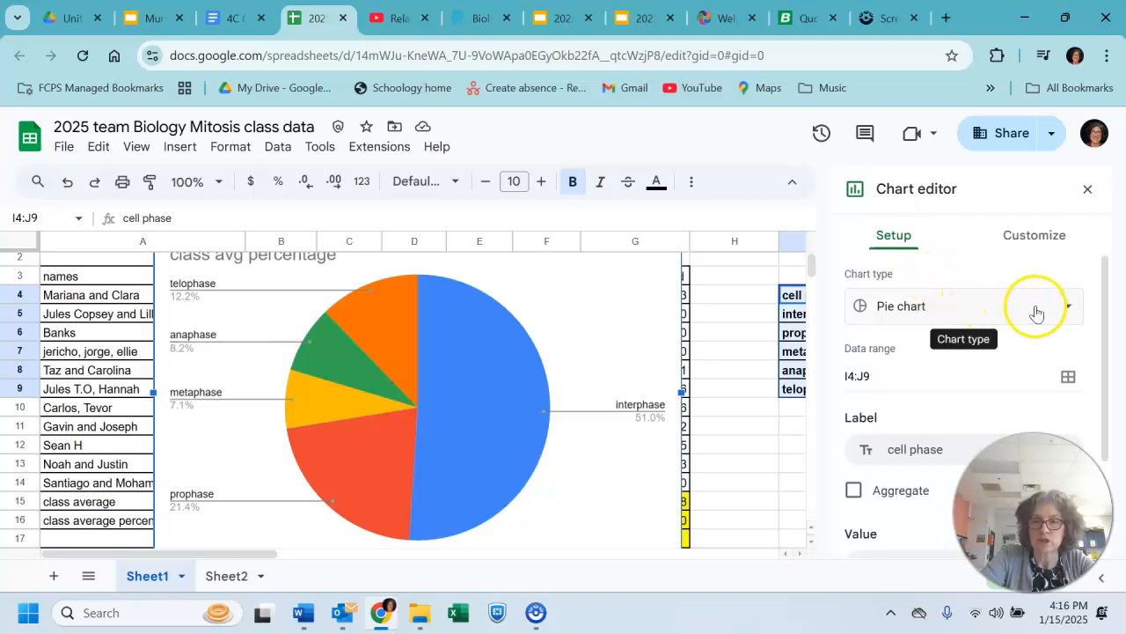
click(1067, 305)
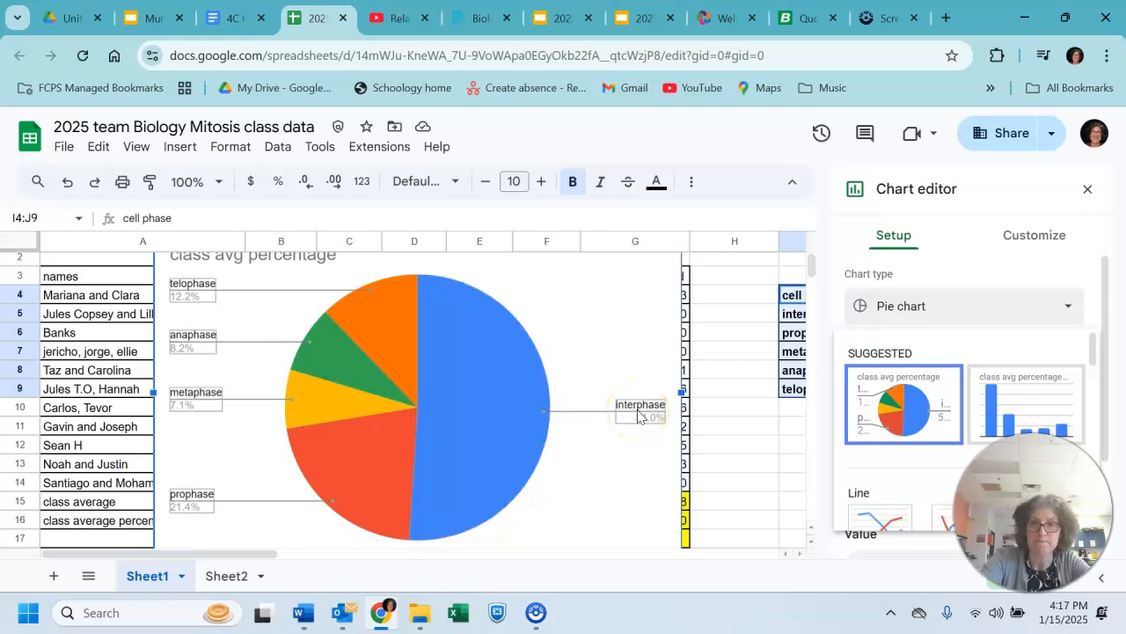
Open the pie chart's title settings and delete the existing title text
click(1035, 235)
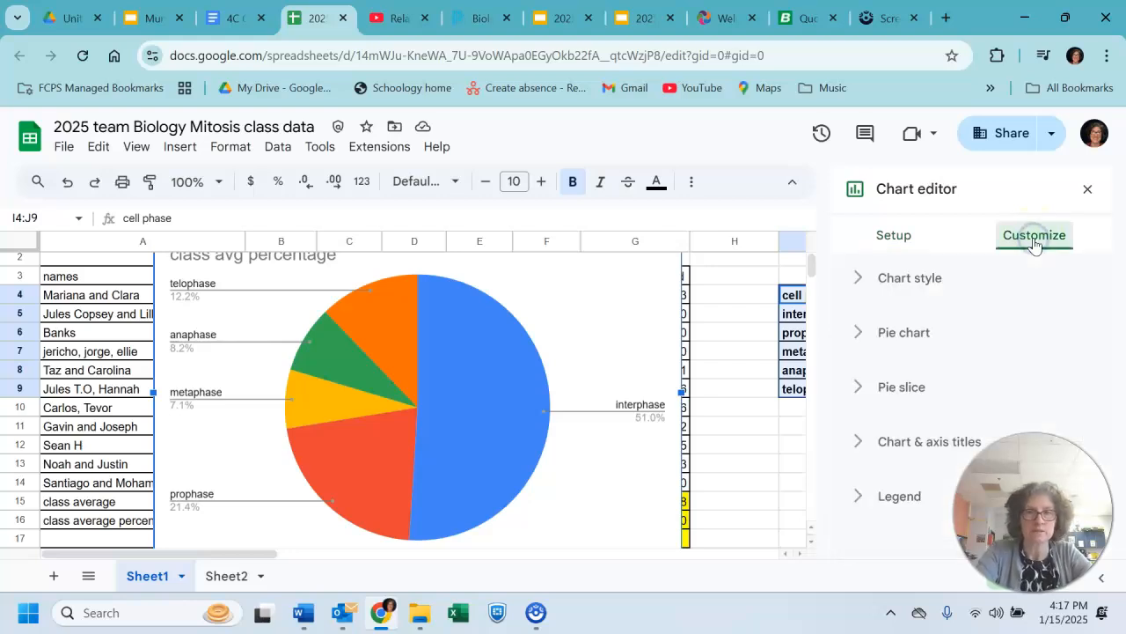
click(935, 444)
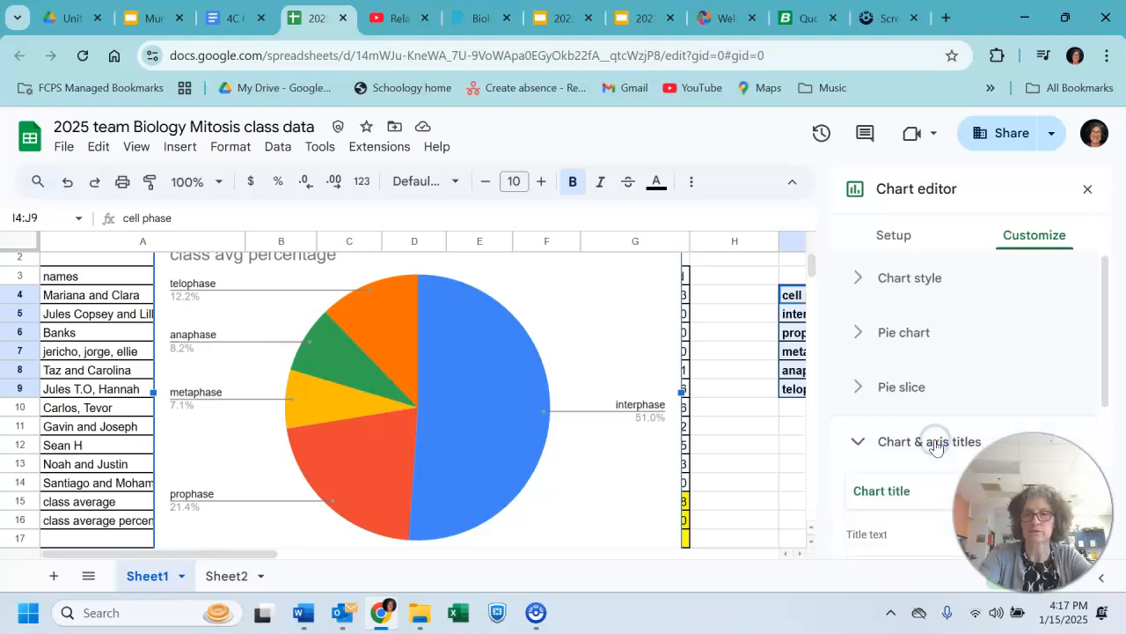
drag(1108, 367, 1105, 475)
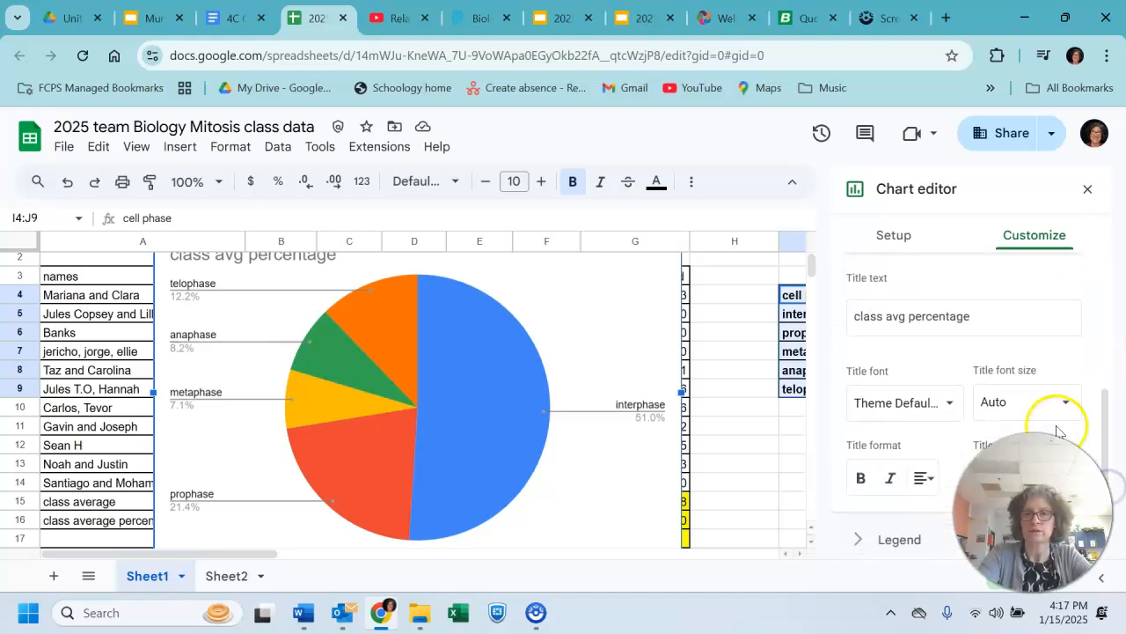
click(986, 317)
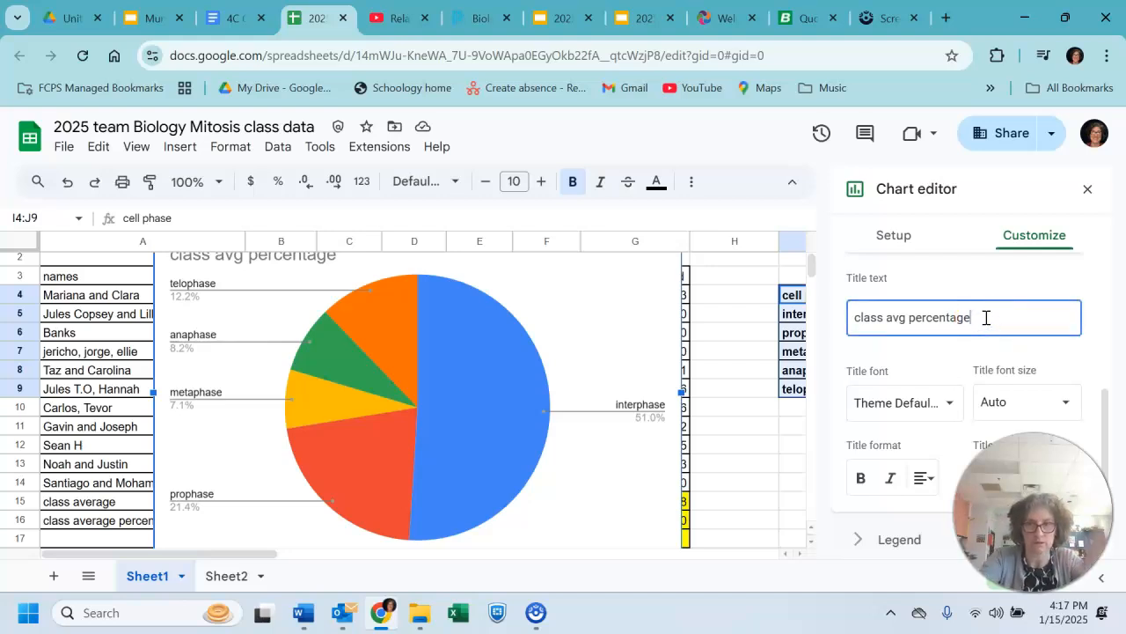
key(BackSpace)
key(BackSpace)
key(BackSpace)
key(BackSpace)
key(BackSpace)
key(BackSpace)
key(BackSpace)
key(BackSpace)
key(BackSpace)
key(BackSpace)
key(BackSpace)
key(BackSpace)
key(BackSpace)
key(BackSpace)
key(BackSpace)
key(BackSpace)
key(BackSpace)
key(BackSpace)
key(BackSpace)
key(BackSpace)
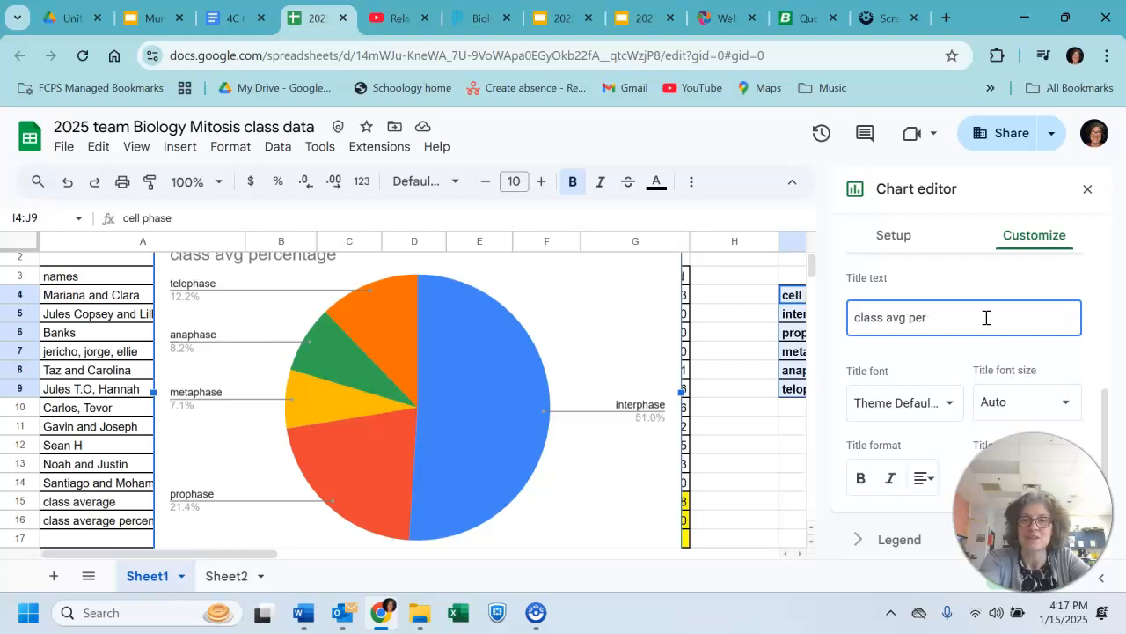